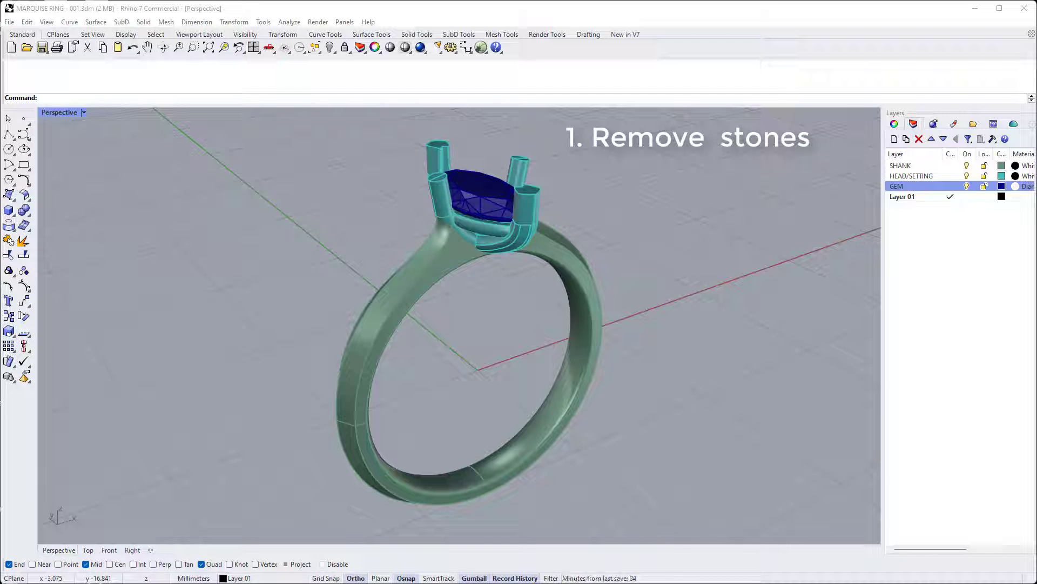
Step: Select the marquise gem in the Perspective view and delete it, leaving the empty prong setting
right_click_drag(487, 216, 498, 192)
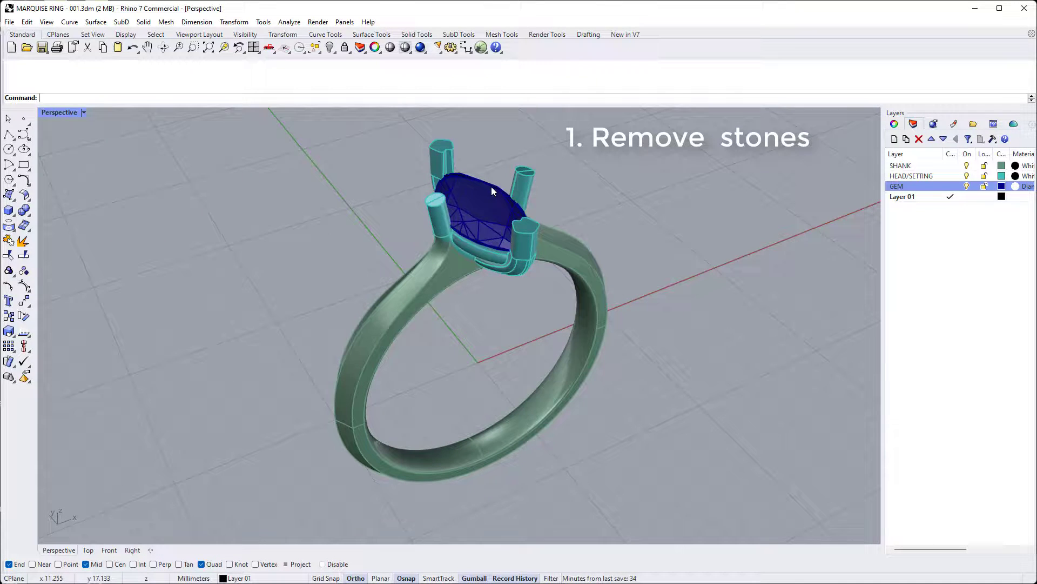
left_click(494, 191)
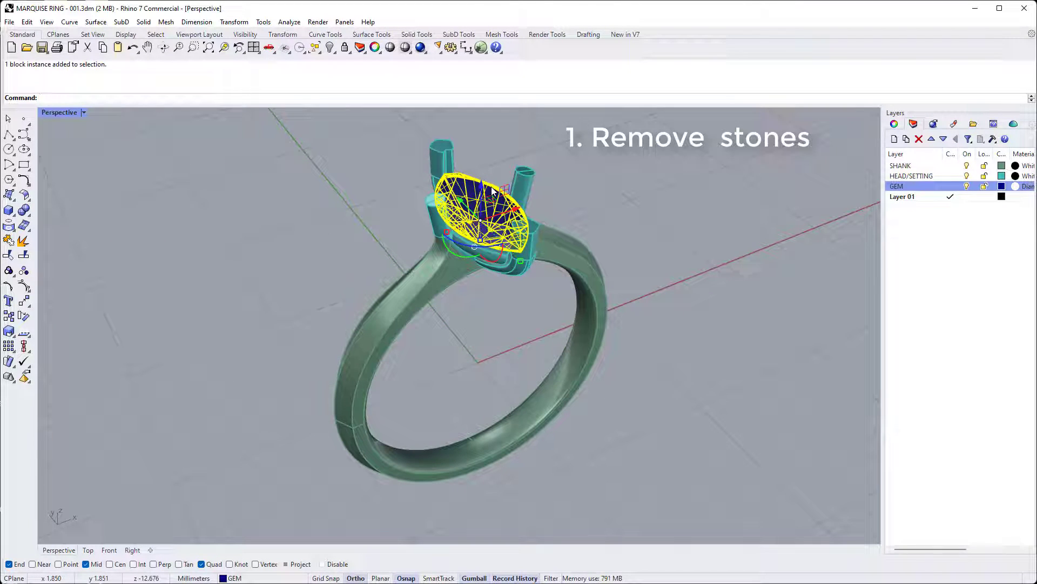
key("Delete")
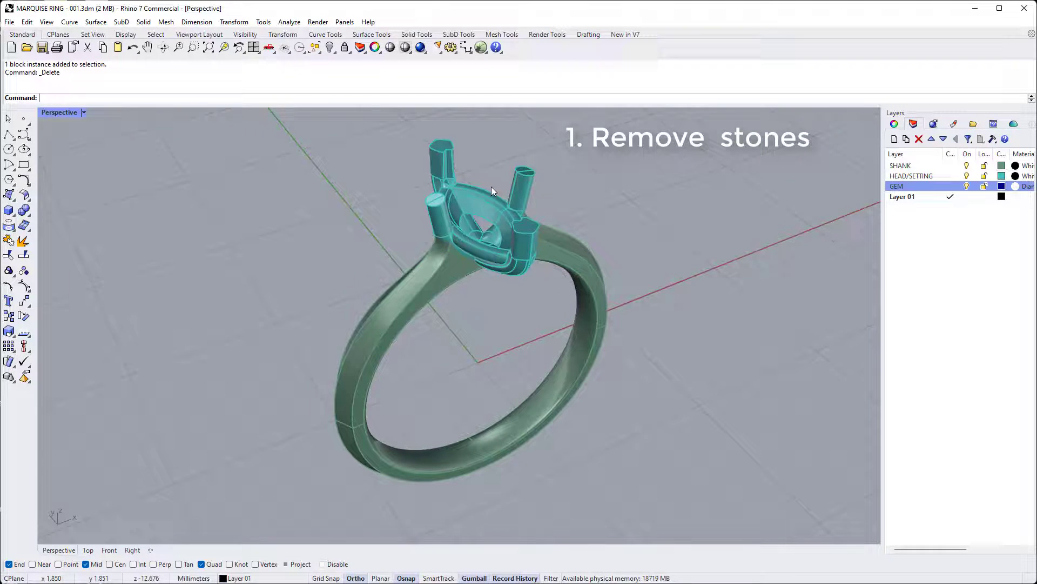
Step: Run Show Edges on all ring parts and confirm 260 edges, none naked or non-manifold
right_click_drag(493, 190, 580, 188)
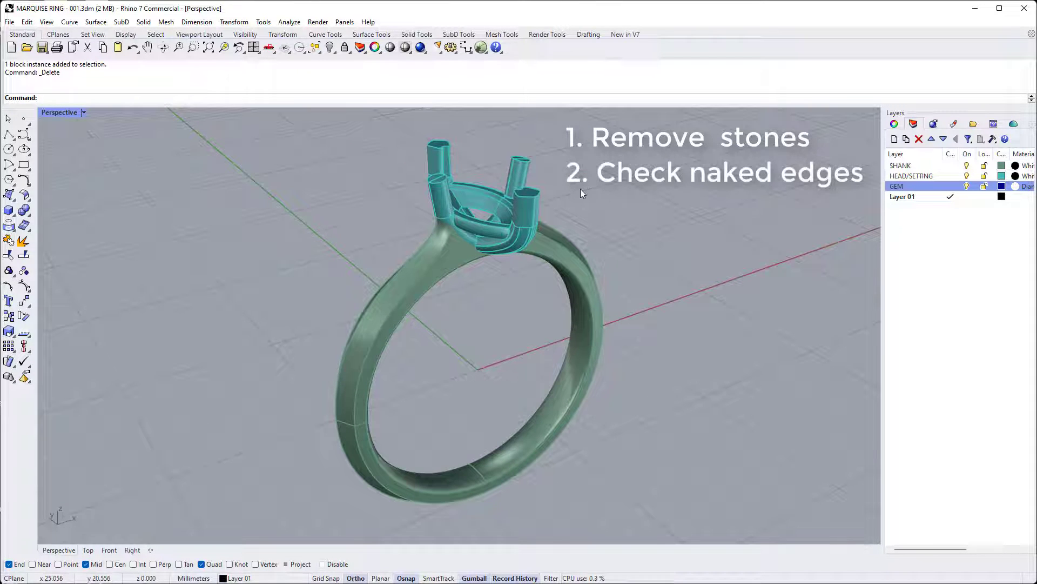
left_click(288, 22)
mouse_move(339, 182)
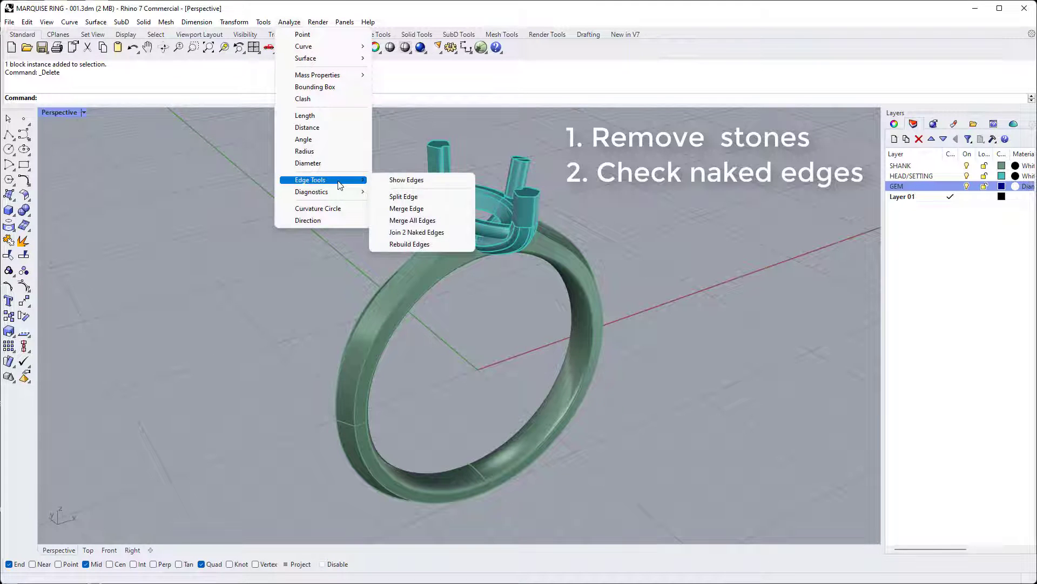
left_click(407, 184)
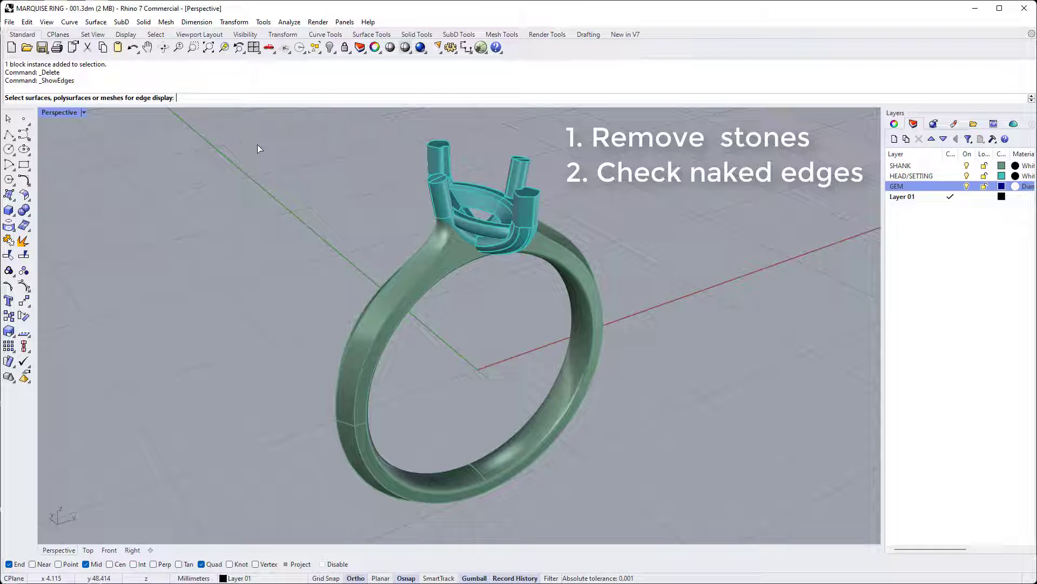
key("ctrl+a")
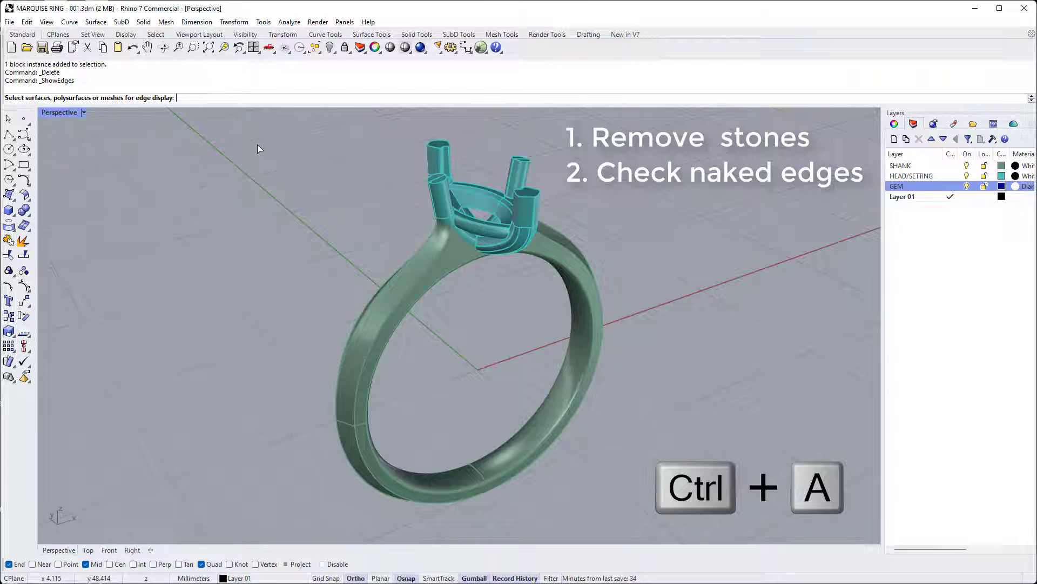
key("ctrl+a")
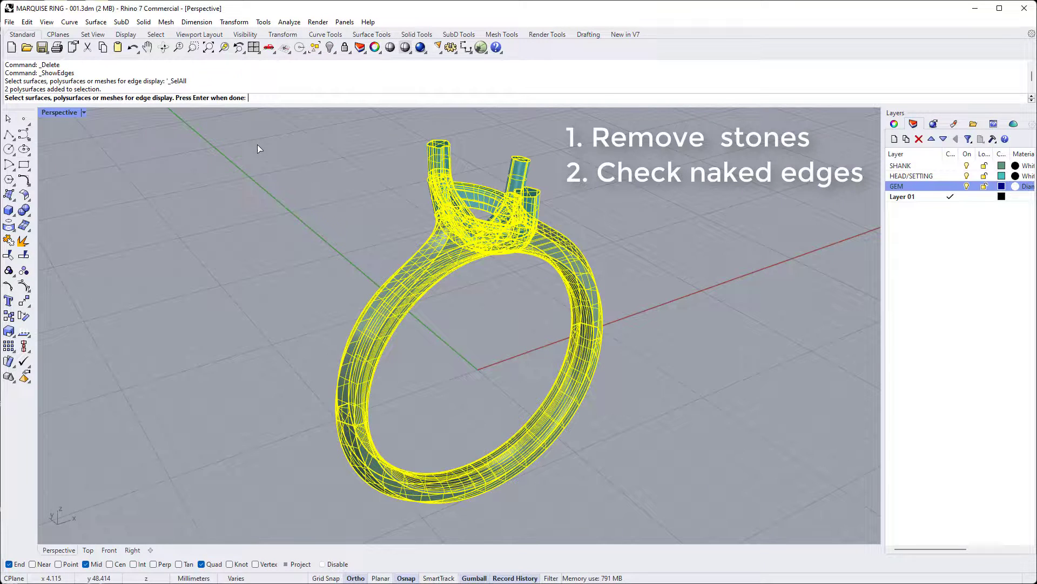
key("Return")
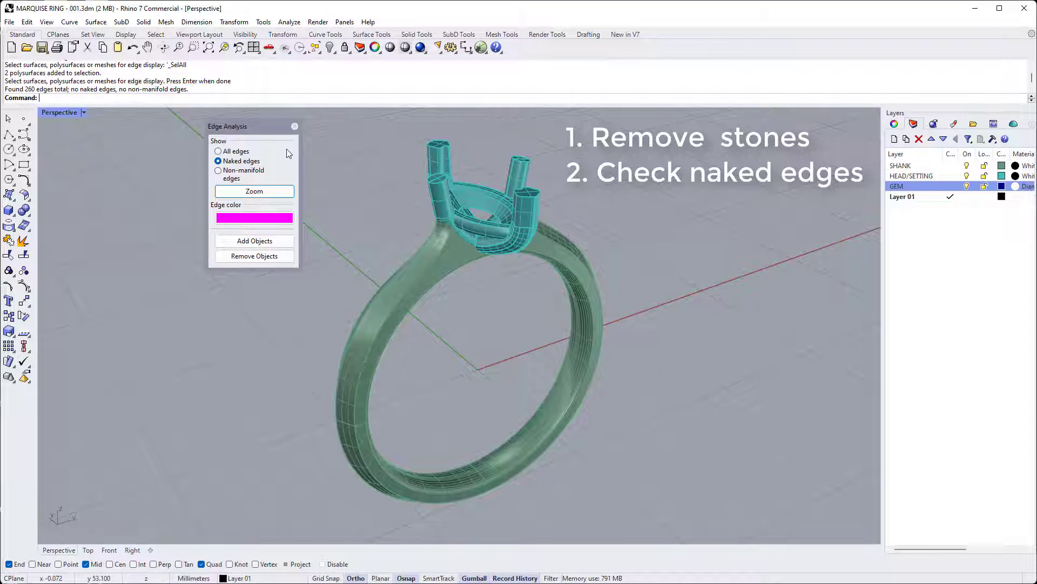
left_click(295, 127)
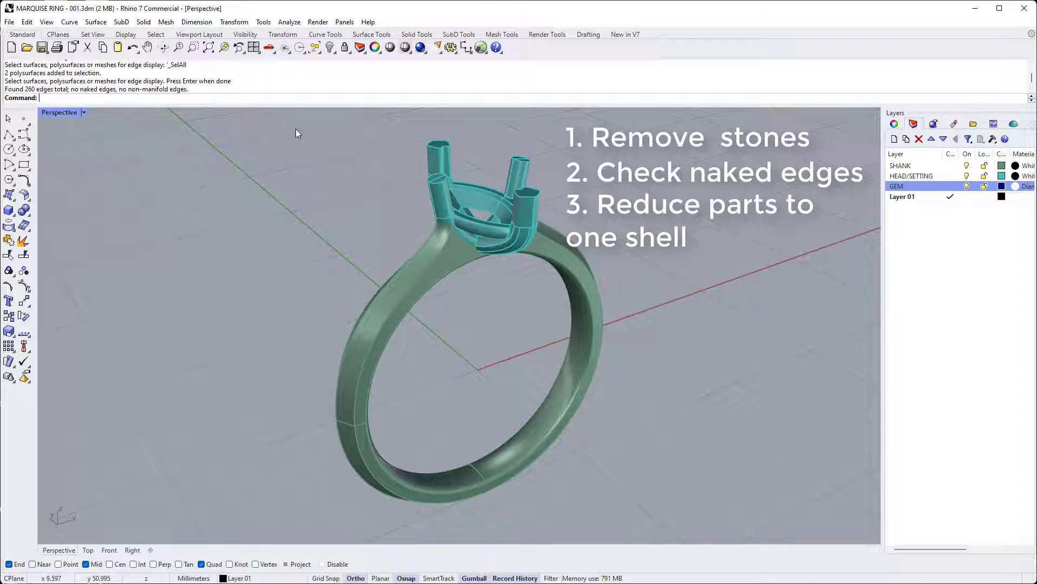
Step: Inspect the head/setting and shank by test-selecting them and orbiting to a top-down view
left_click(432, 202)
left_click(427, 250)
left_click(370, 217)
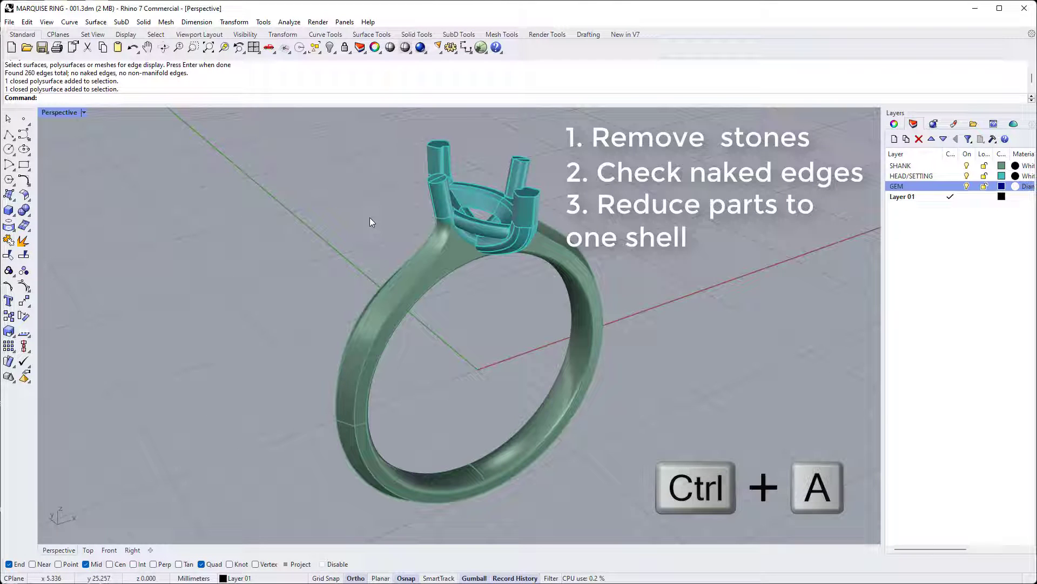
key("ctrl+a")
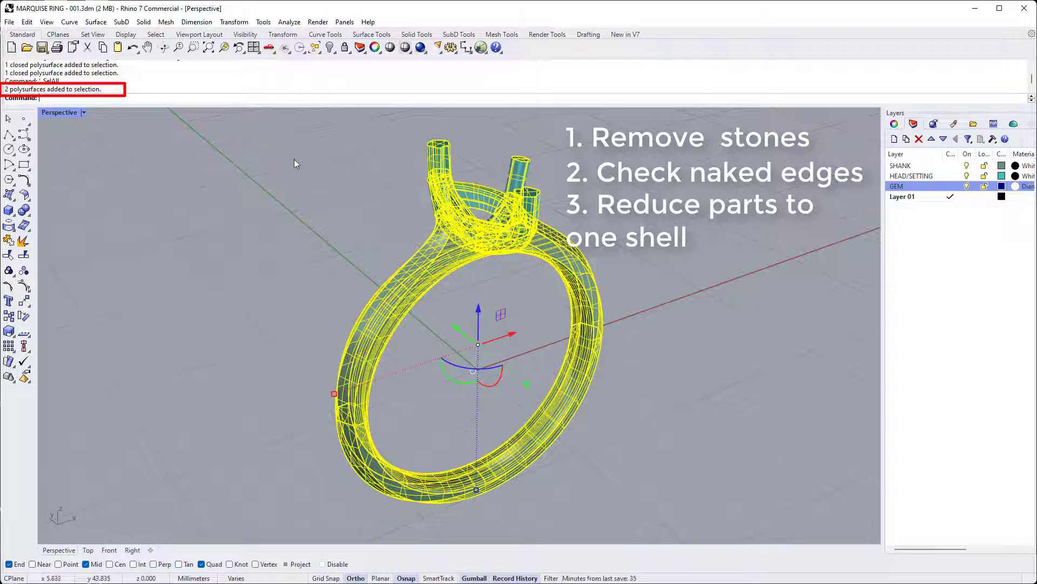
left_click(316, 195)
right_click_drag(315, 195, 471, 211)
scroll(478, 209, "up", 3)
left_click(478, 208)
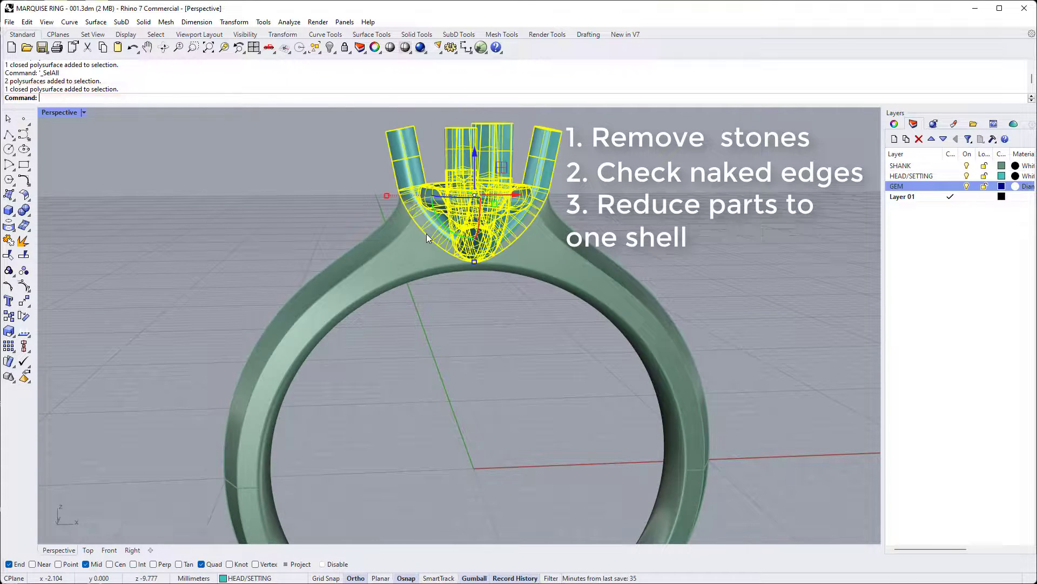
left_click(352, 189)
scroll(352, 189, "down", 3)
right_click_drag(355, 186, 376, 193)
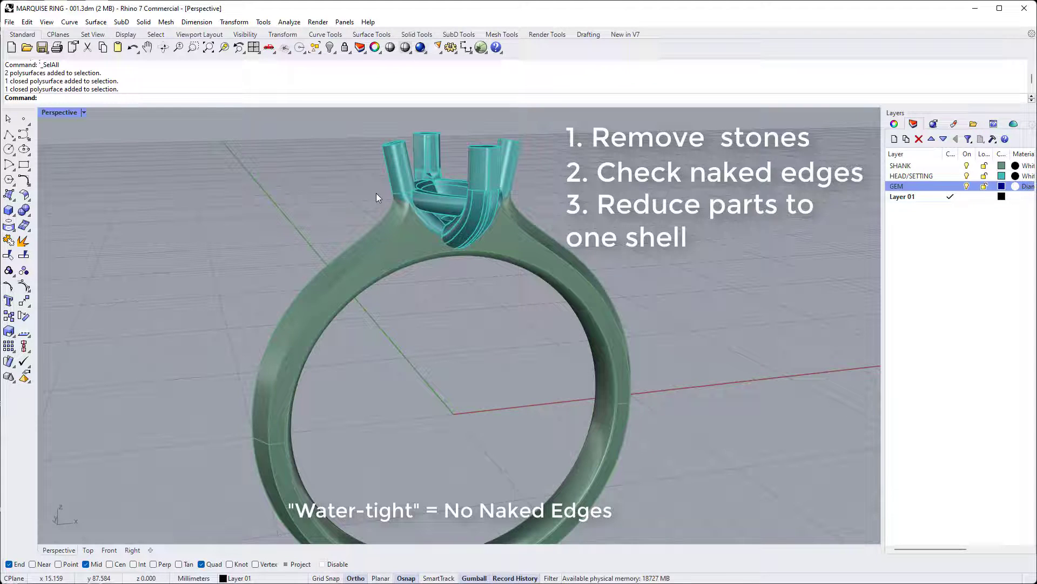
right_click_drag(376, 192, 401, 222)
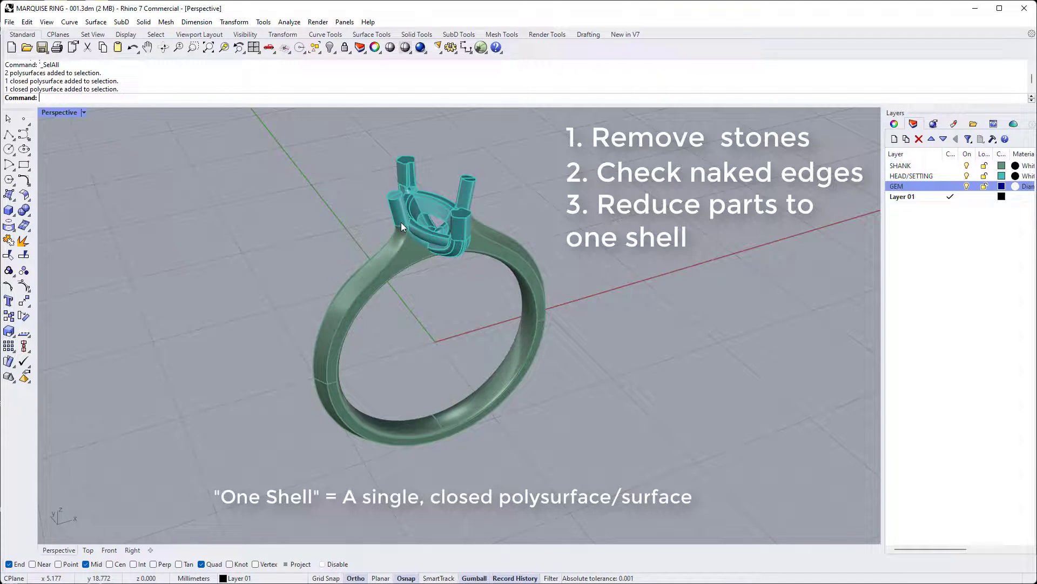
Step: Boolean-union the head/setting and shank into one solid ring
left_click(404, 222)
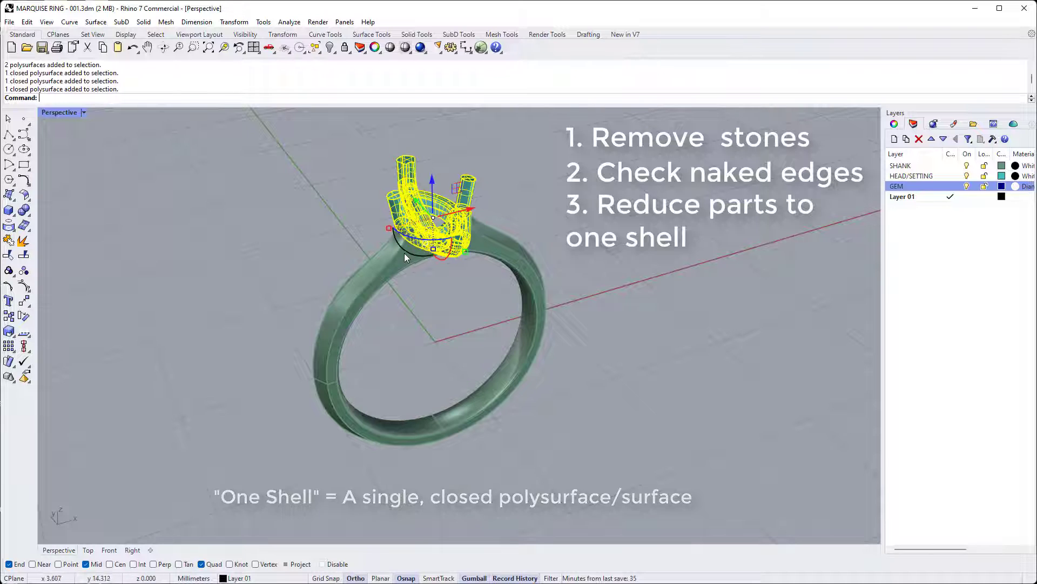
left_click(404, 254, "shift")
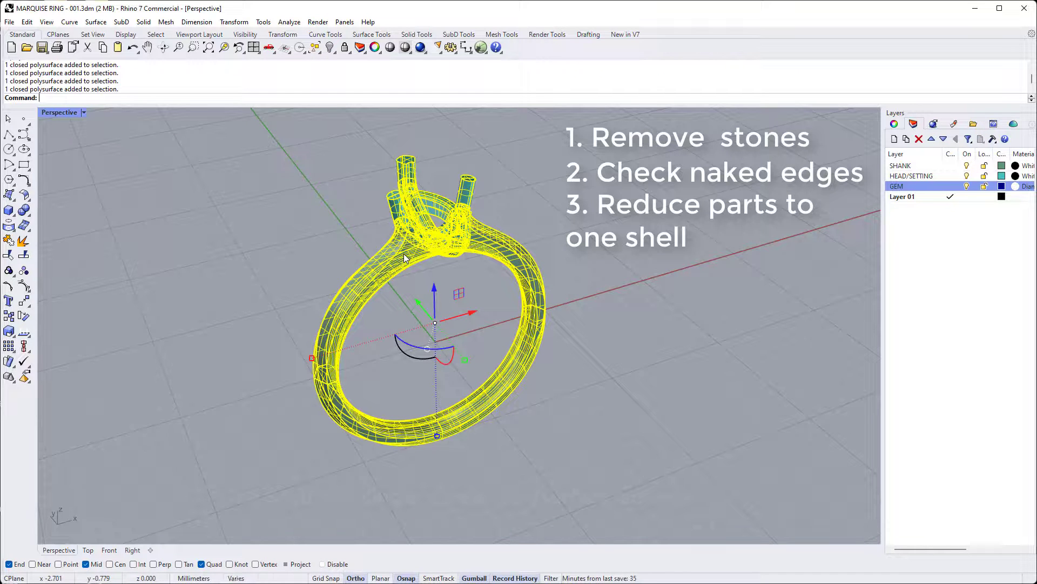
left_click(24, 211)
Step: Run Show Edges on the merged ring and confirm it has no naked or non-manifold edges
mouse_move(346, 243)
right_mouse_down()
mouse_move(366, 241)
mouse_move(351, 205)
mouse_move(342, 225)
mouse_move(418, 260)
right_mouse_up()
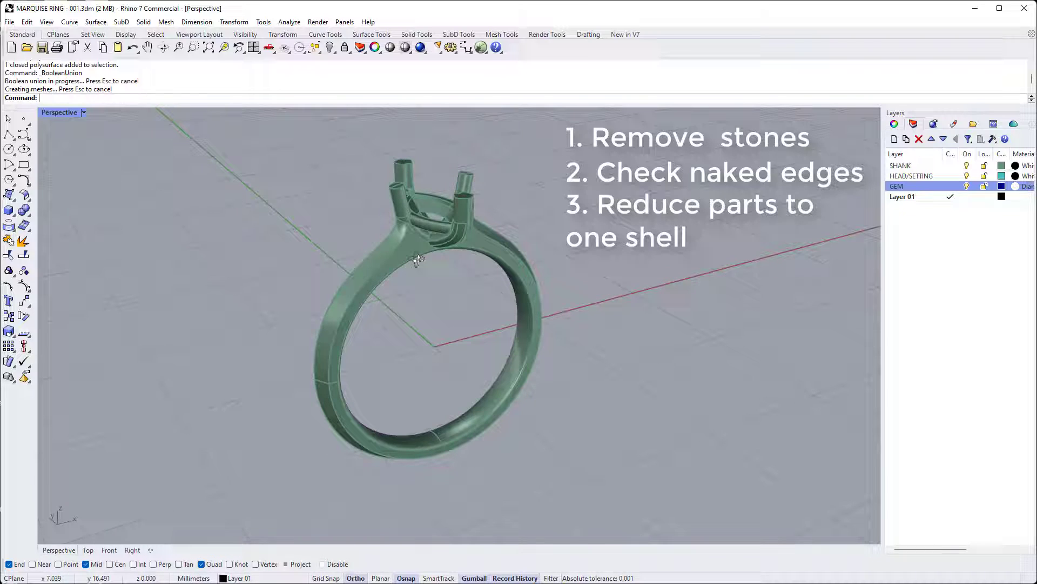
left_click(286, 22)
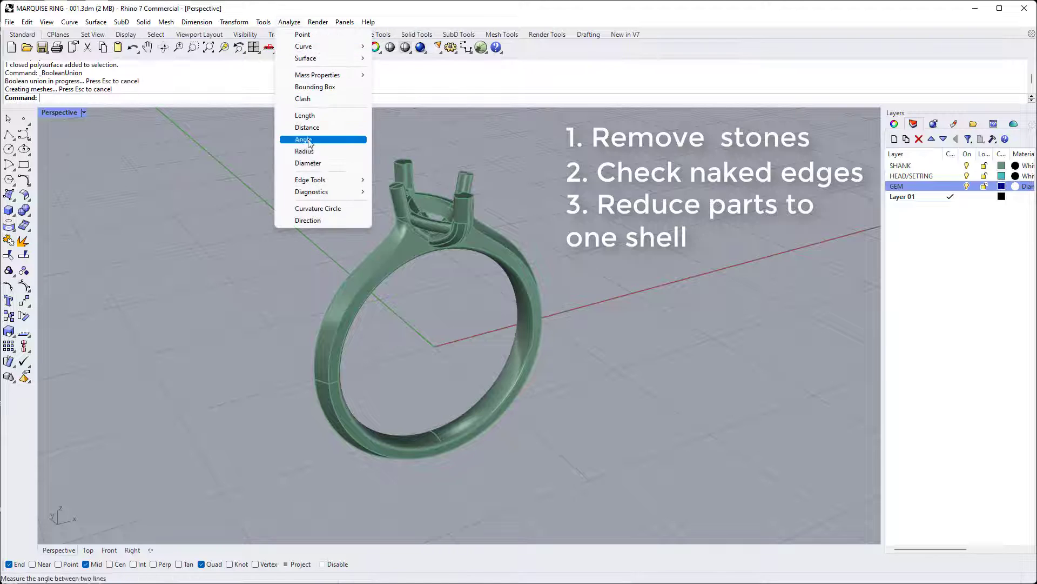
mouse_move(324, 179)
left_click(386, 186)
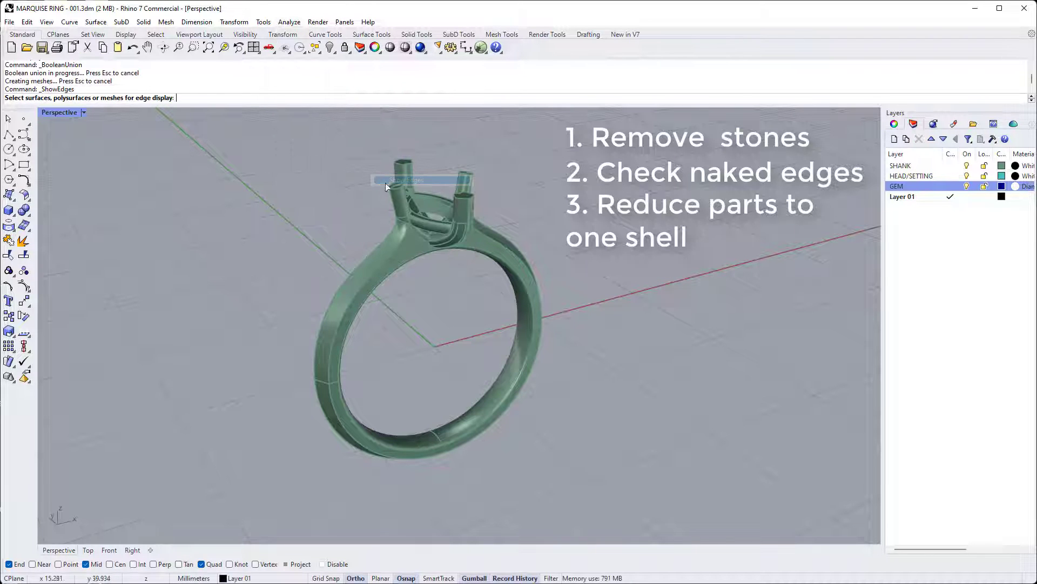
left_click(435, 231)
key("Return")
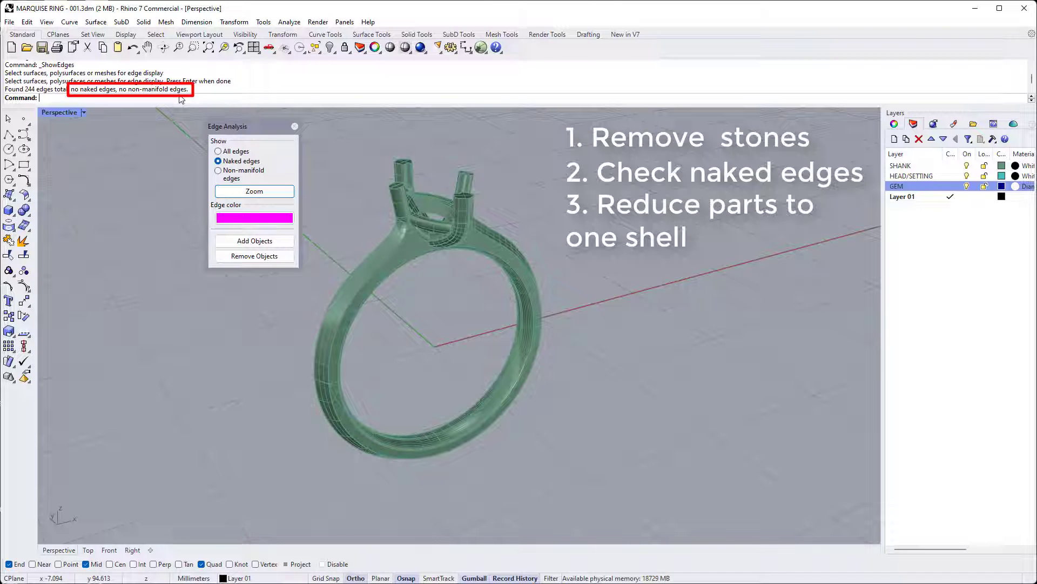
left_click(294, 126)
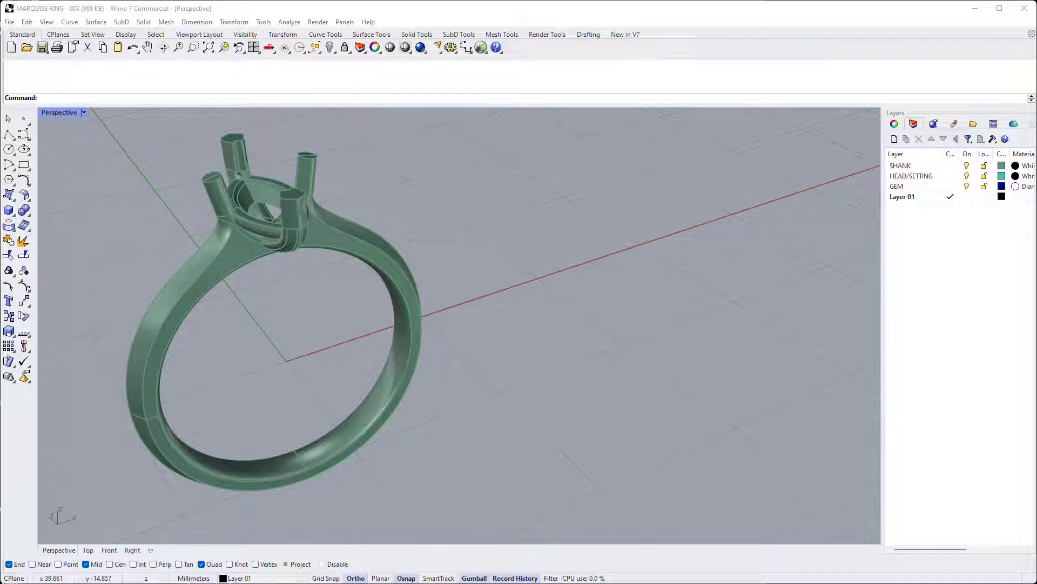
Step: Scale the ring by a factor of 1.01 about the origin (0) with Transform > Scale
right_click_drag(440, 298, 598, 298, "shift")
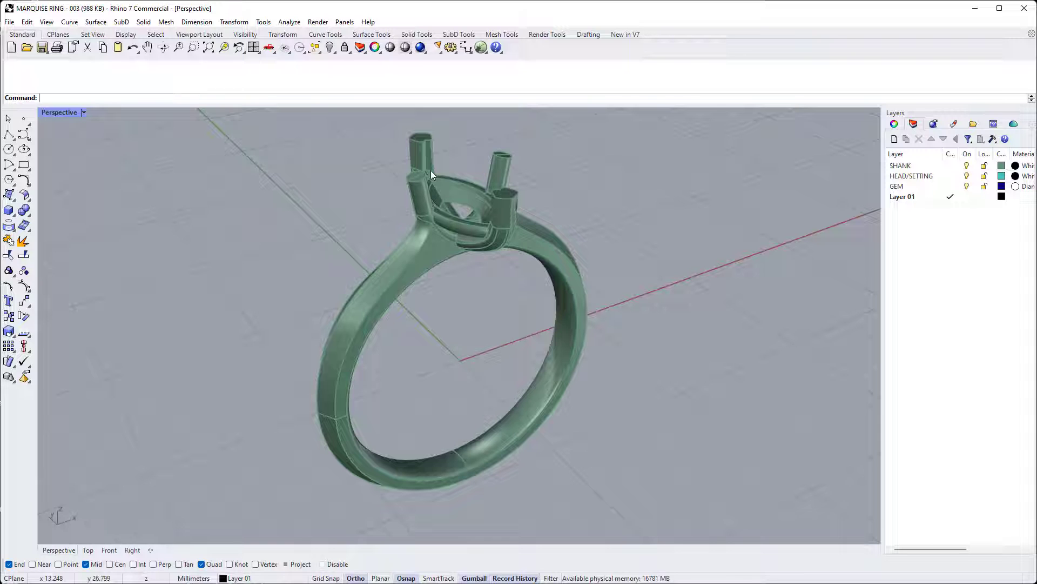
left_click(239, 24)
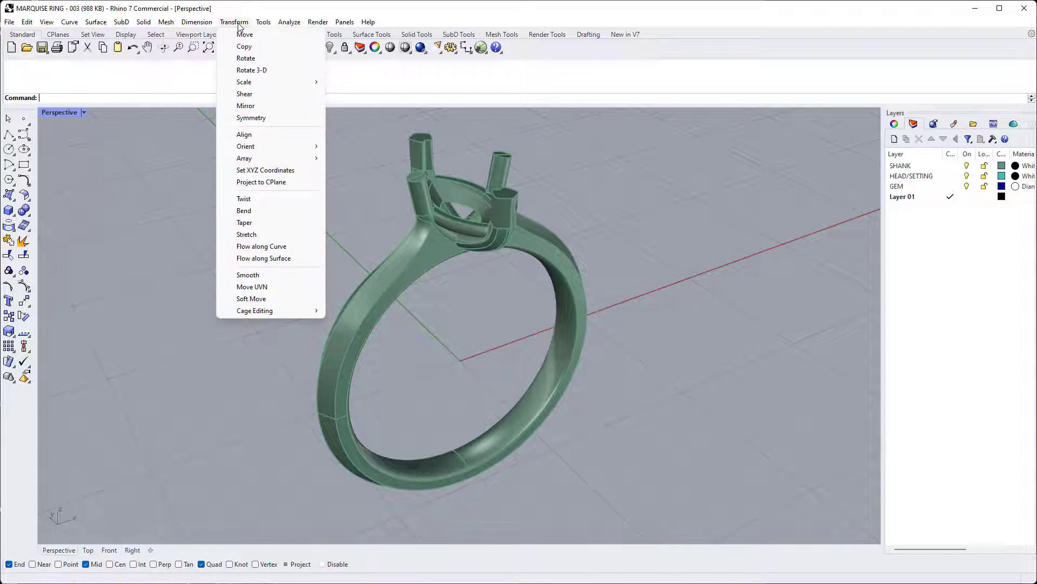
mouse_move(291, 82)
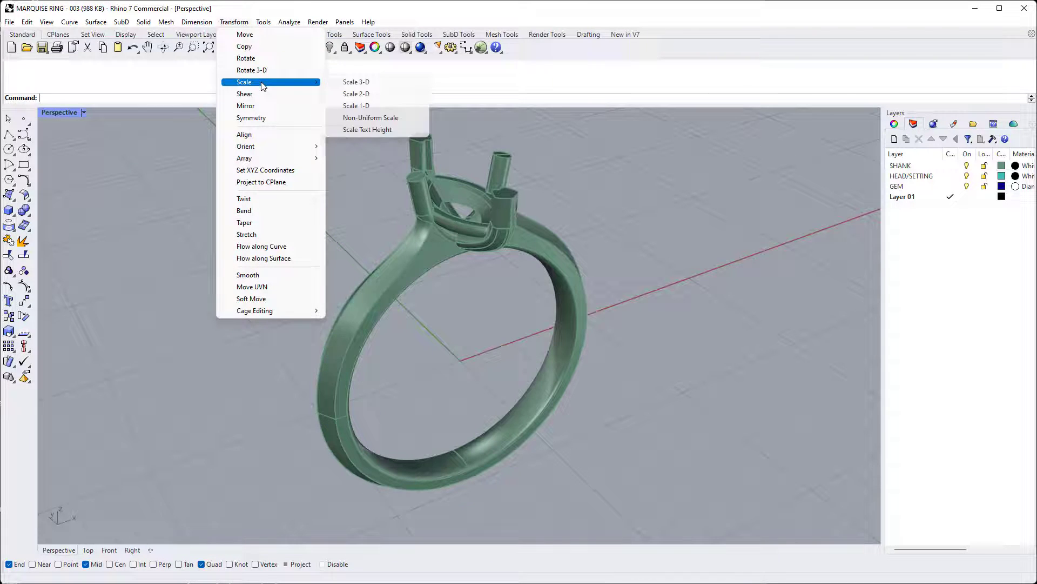
left_click(340, 83)
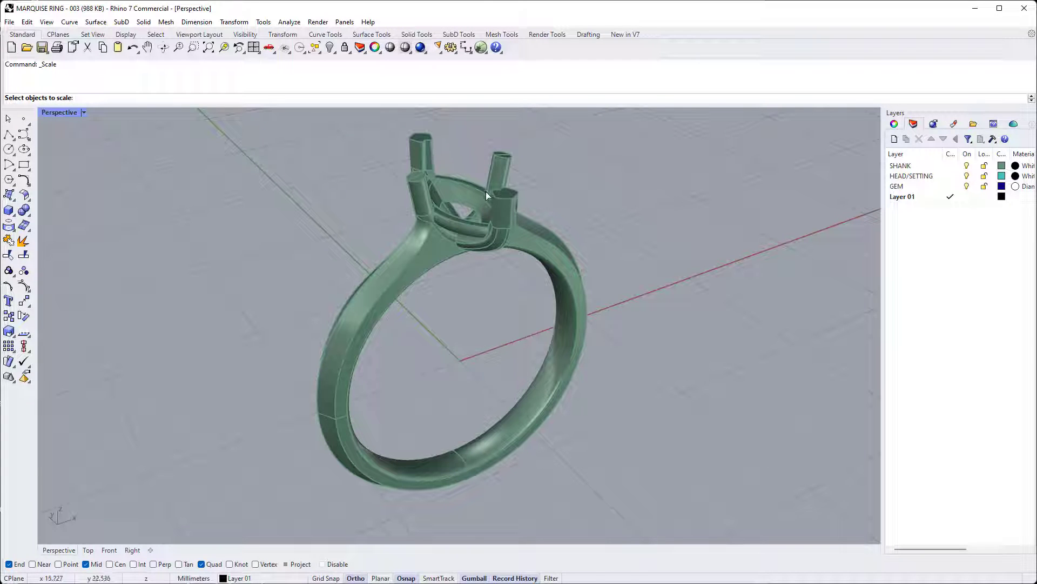
left_click(510, 244)
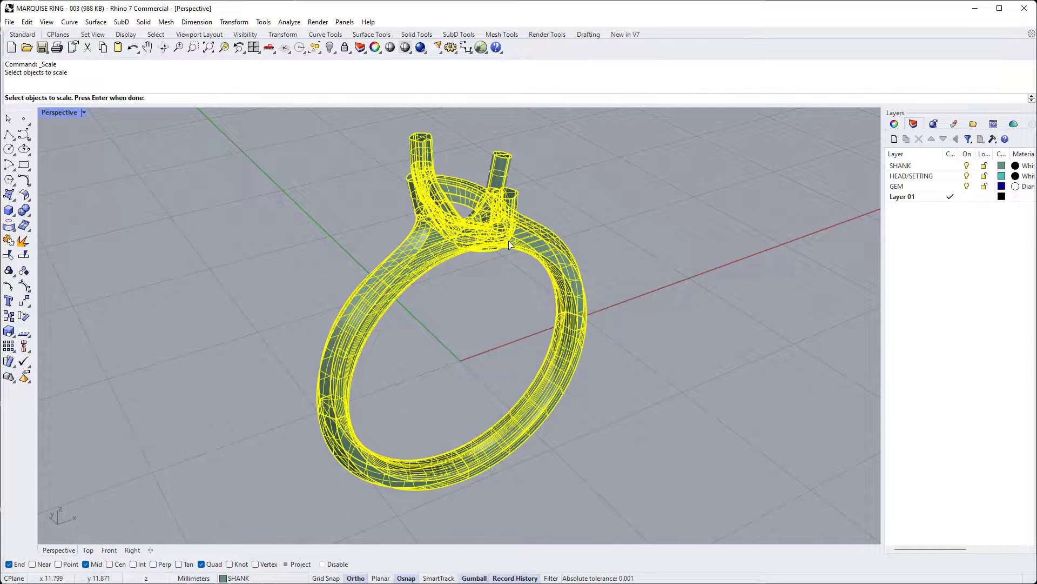
key("Return")
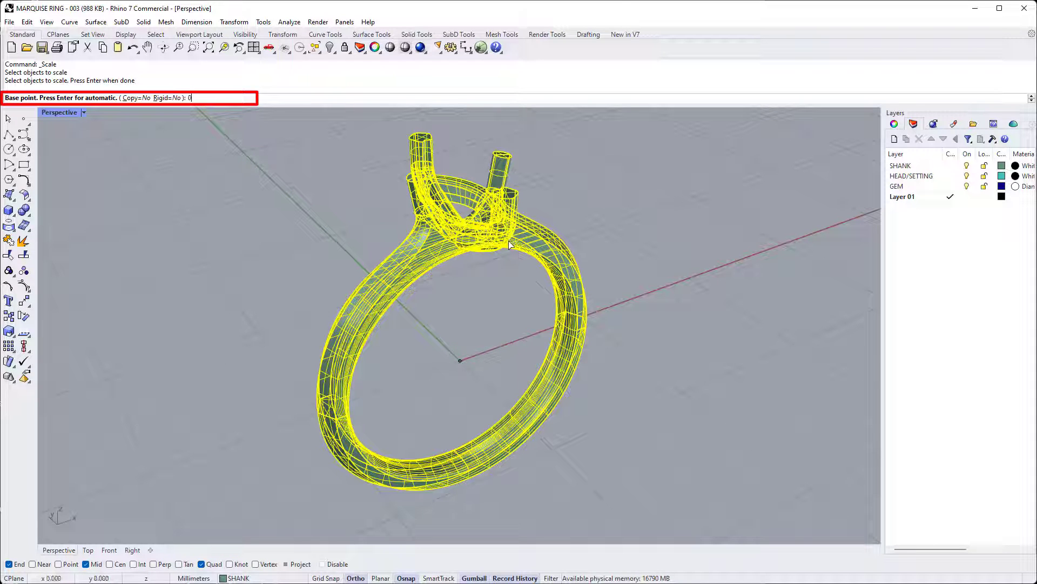
type("0")
key("Return")
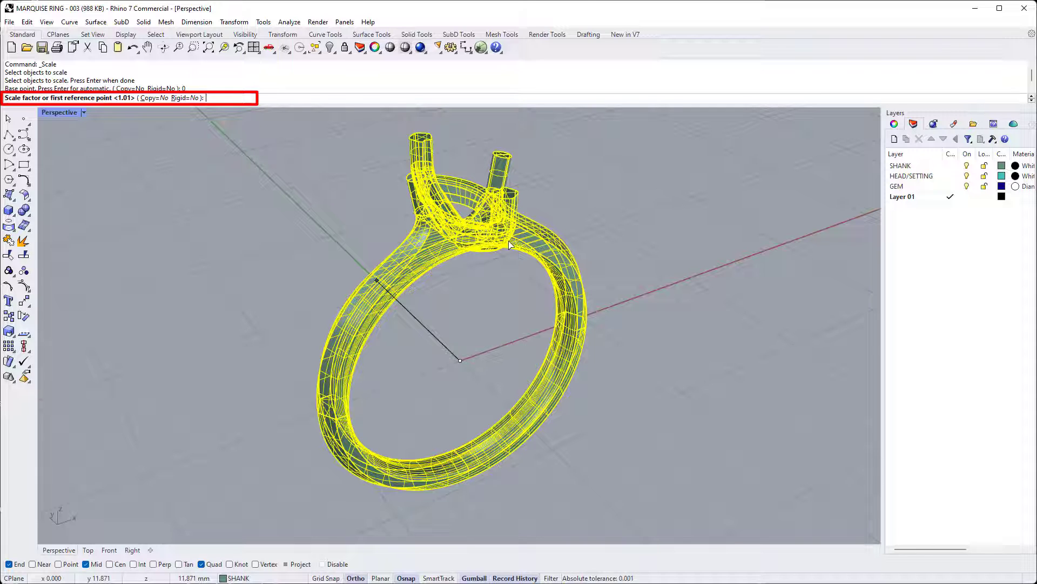
type("1.01")
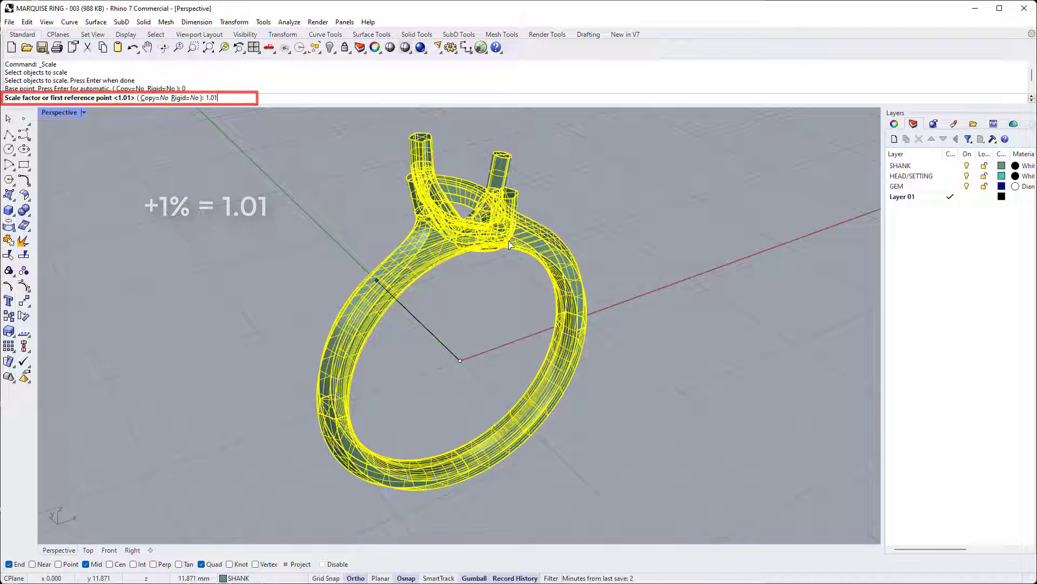
key("Return")
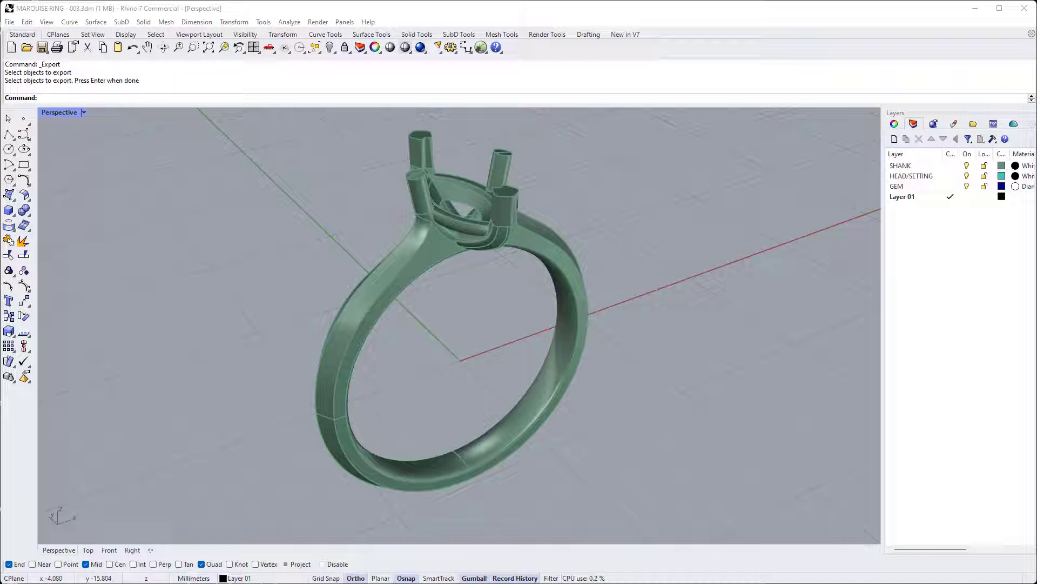
Step: Use File > Export Selected on the ring to bring up the export window
left_click(10, 22)
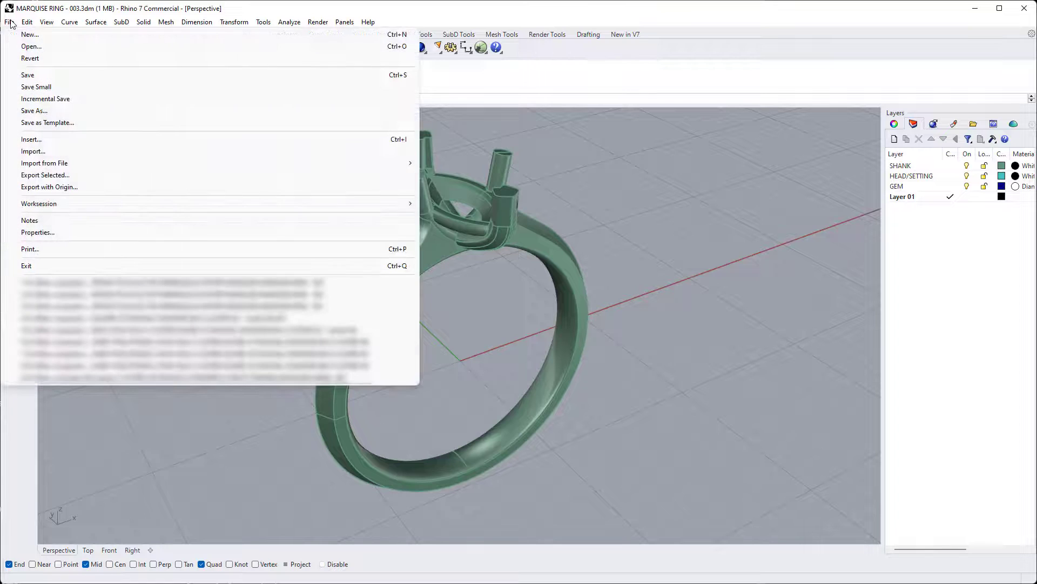
left_click(64, 175)
left_click(497, 242)
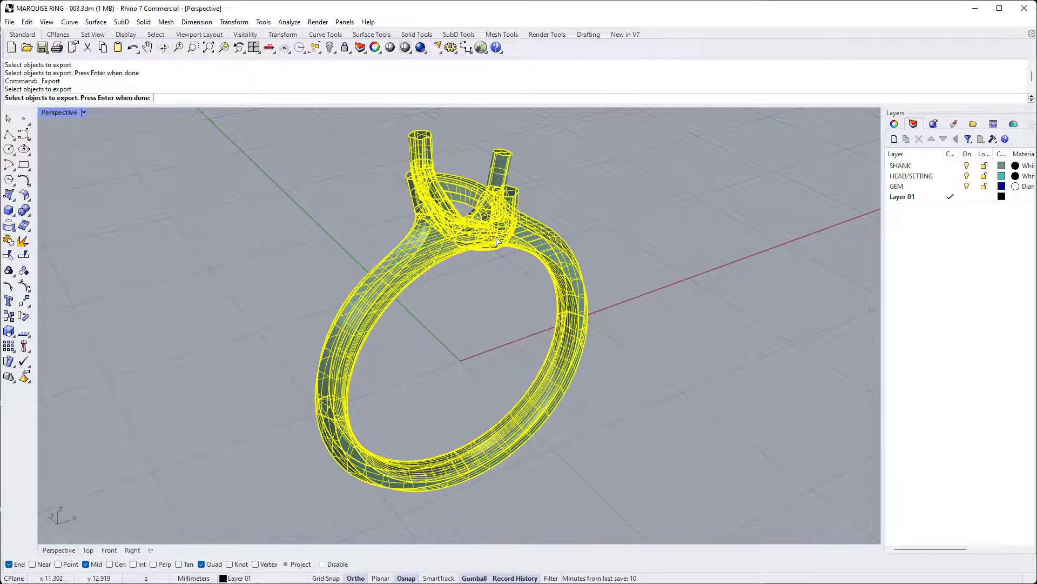
key("Return")
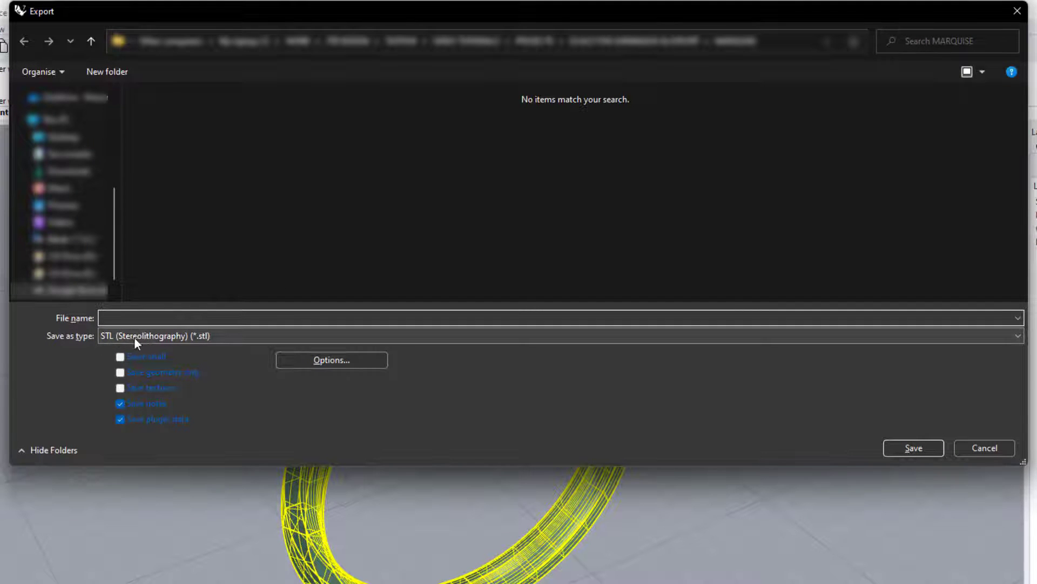
Step: Set the export file type to STL (Stereolithography) (*.stl)
left_click(151, 337)
scroll(176, 377, "up", 6)
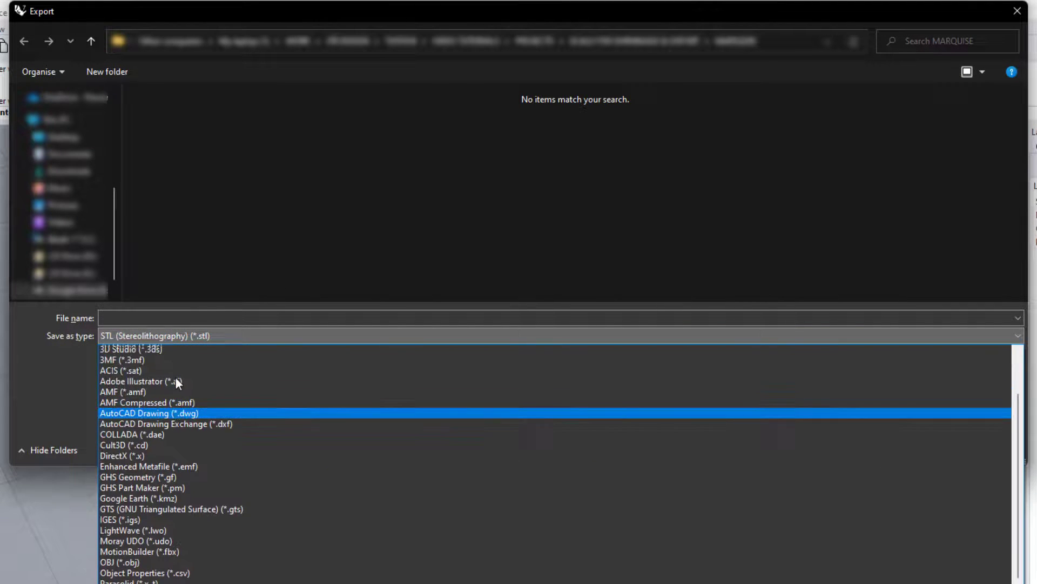
left_click(171, 350)
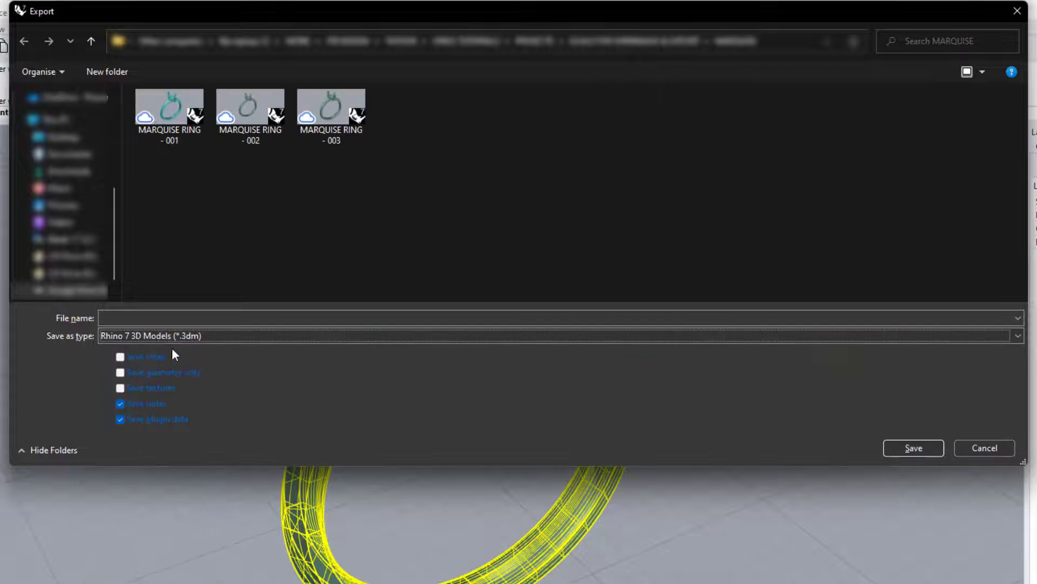
left_click(195, 336)
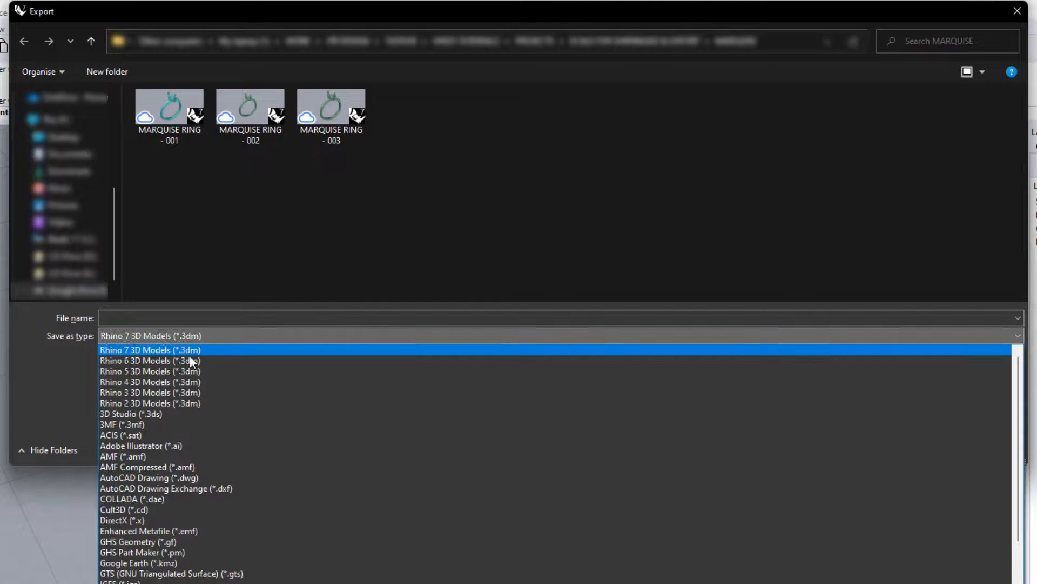
scroll(203, 441, "down", 6)
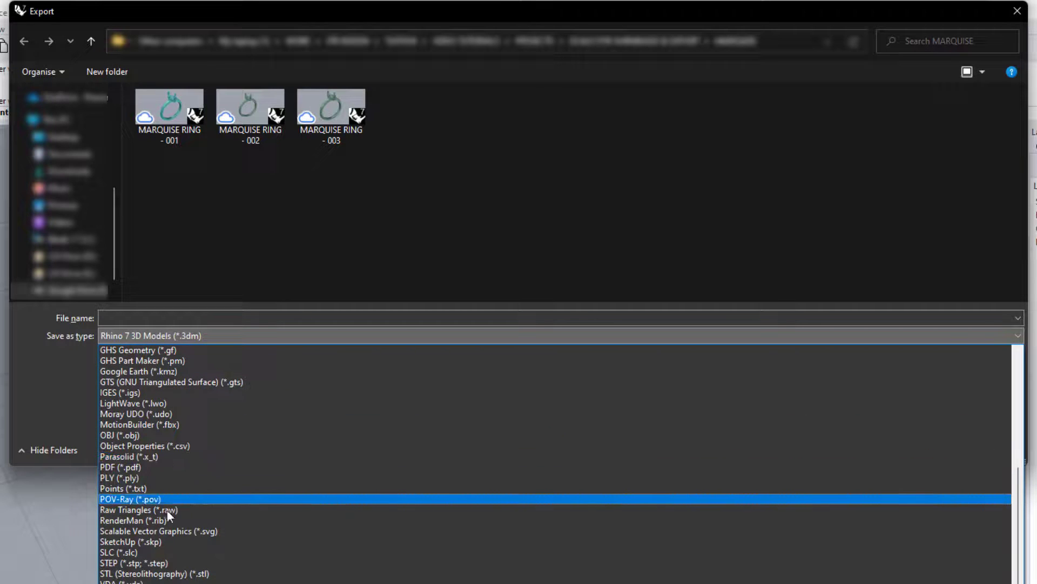
left_click(184, 574)
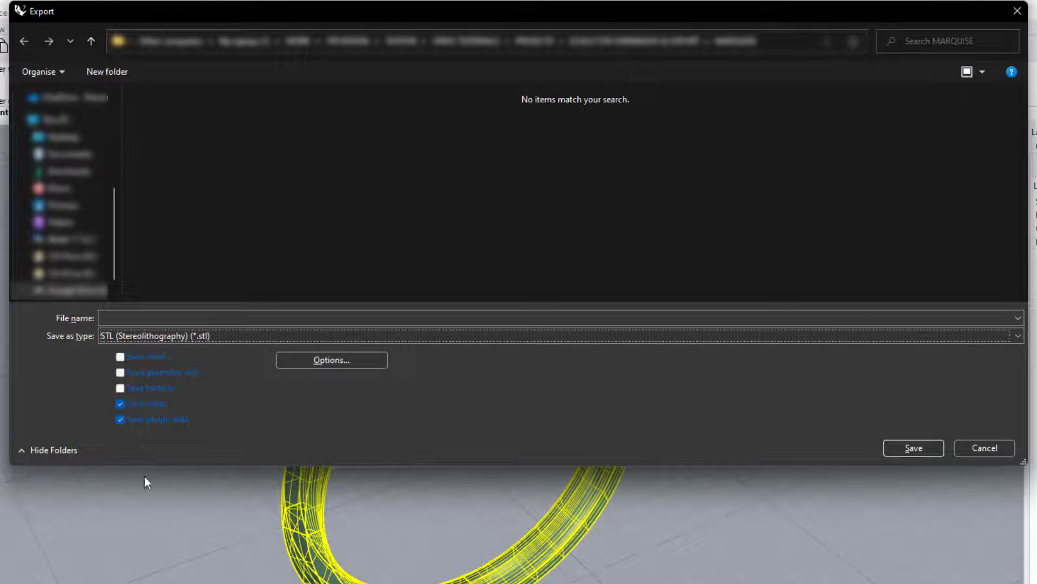
Step: Turn off Save notes and Save plugin data, and name the file 'MARQUISE RING - 26-8-22 - 18ct YELLOW GOLD +1%'
left_click(120, 403)
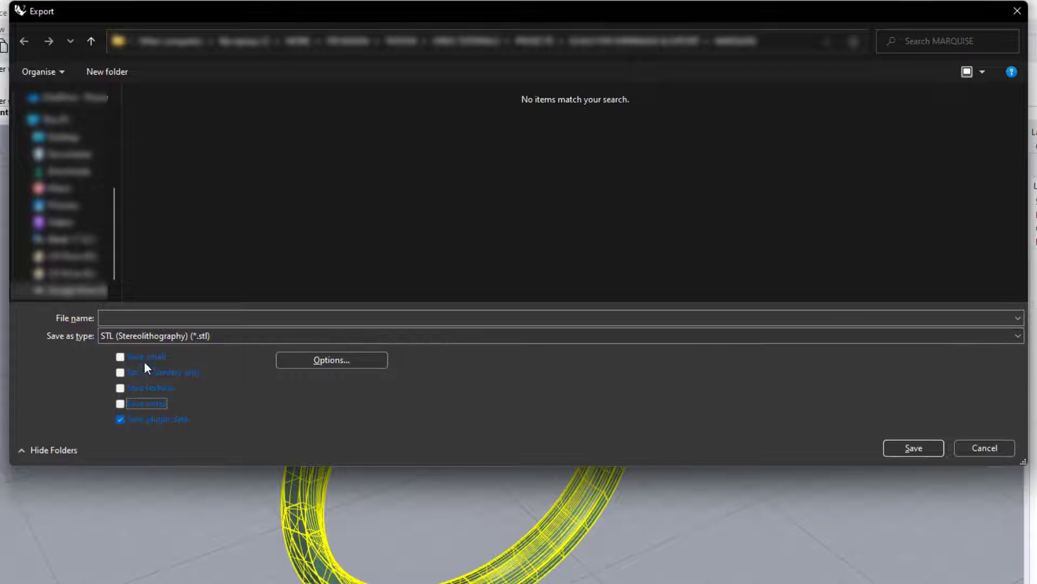
left_click(120, 420)
left_click(124, 314)
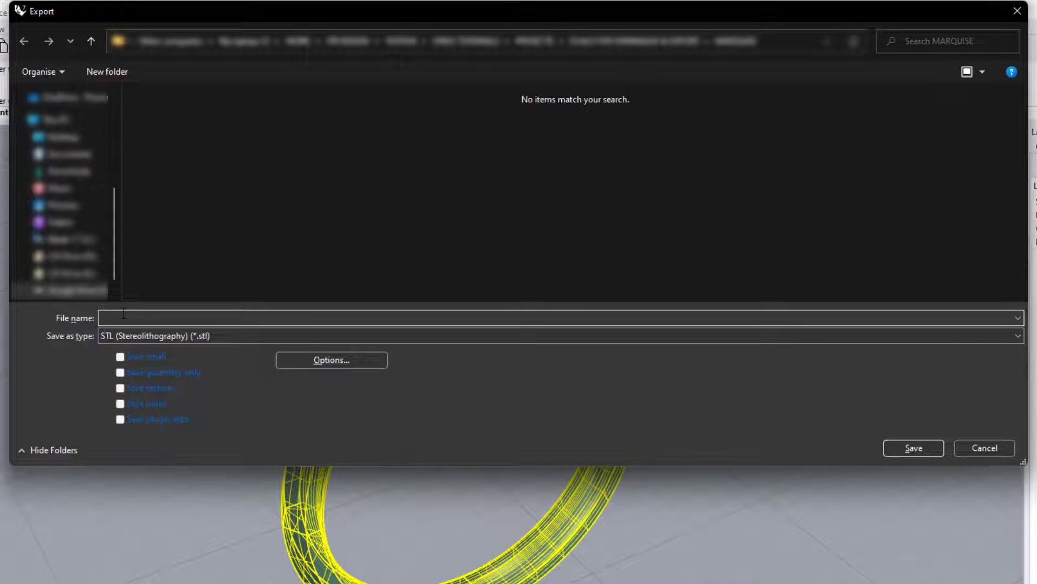
type("MA")
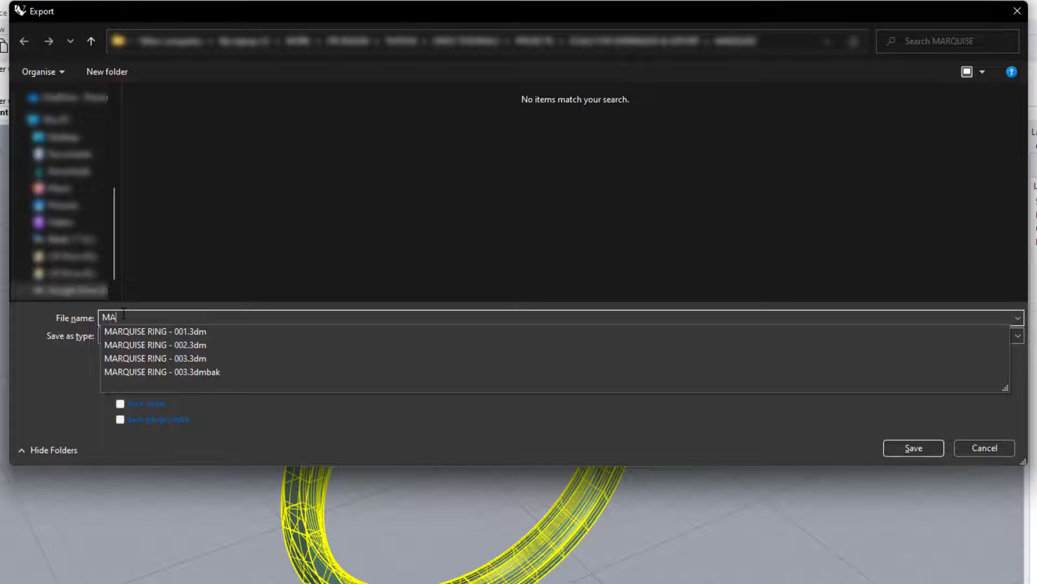
type("RQUISE RING - 26-")
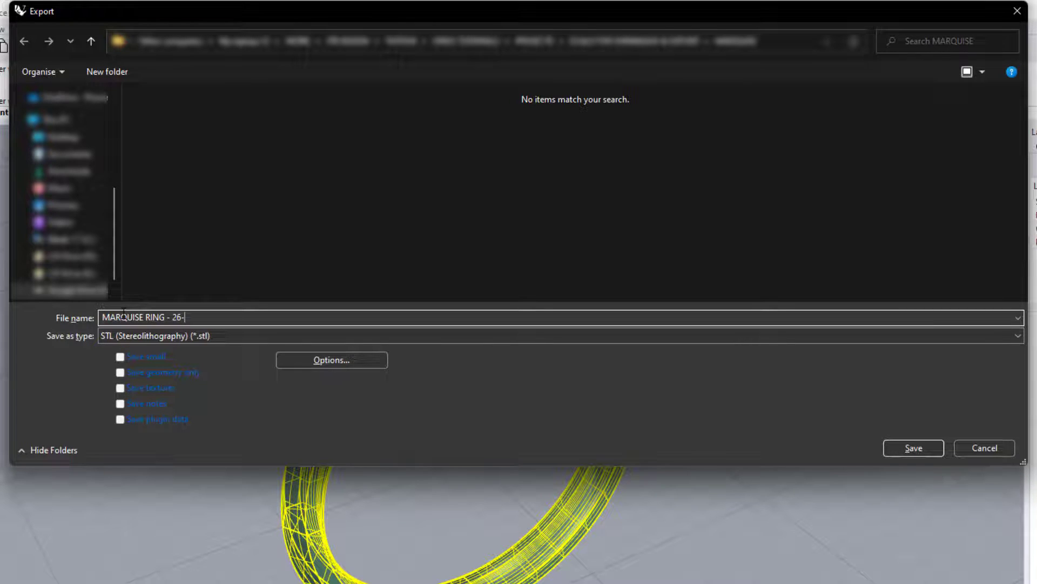
type("8-22 - 18ct YELLOW GOLD")
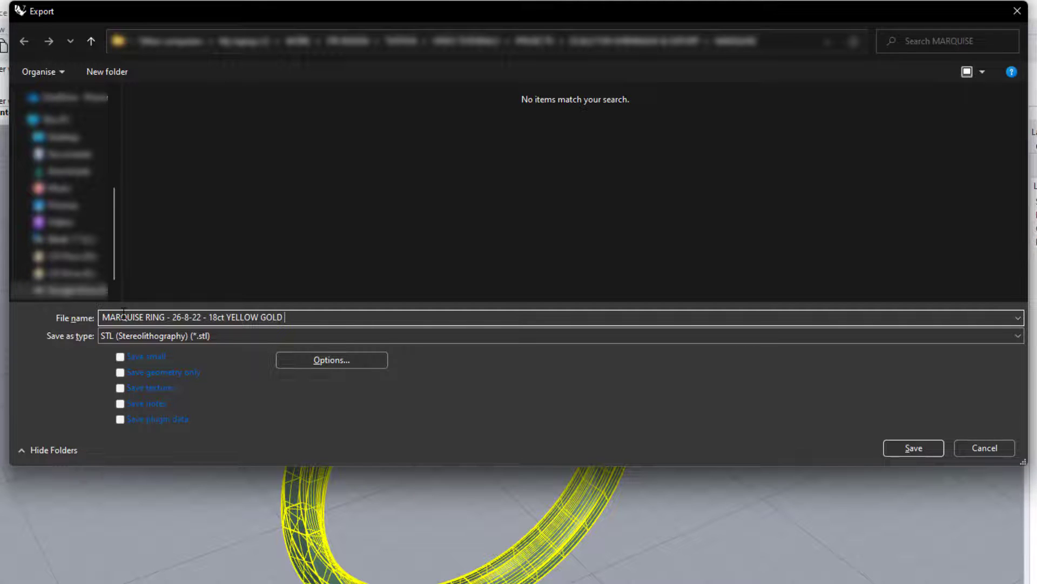
type("+1")
type("%")
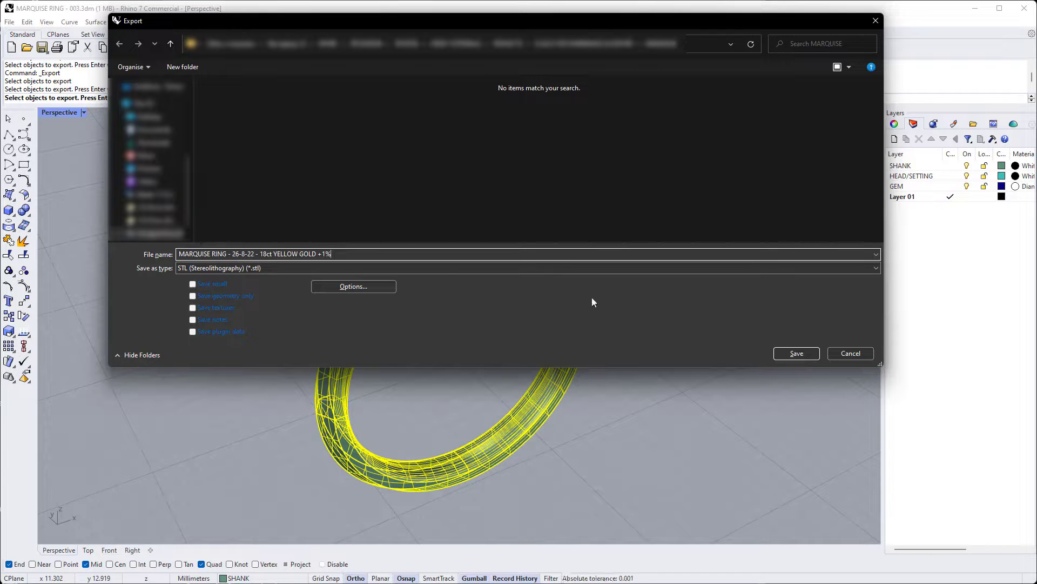
Step: Save the export and set the STL mesh tolerance to 0.002 mm
left_click(808, 355)
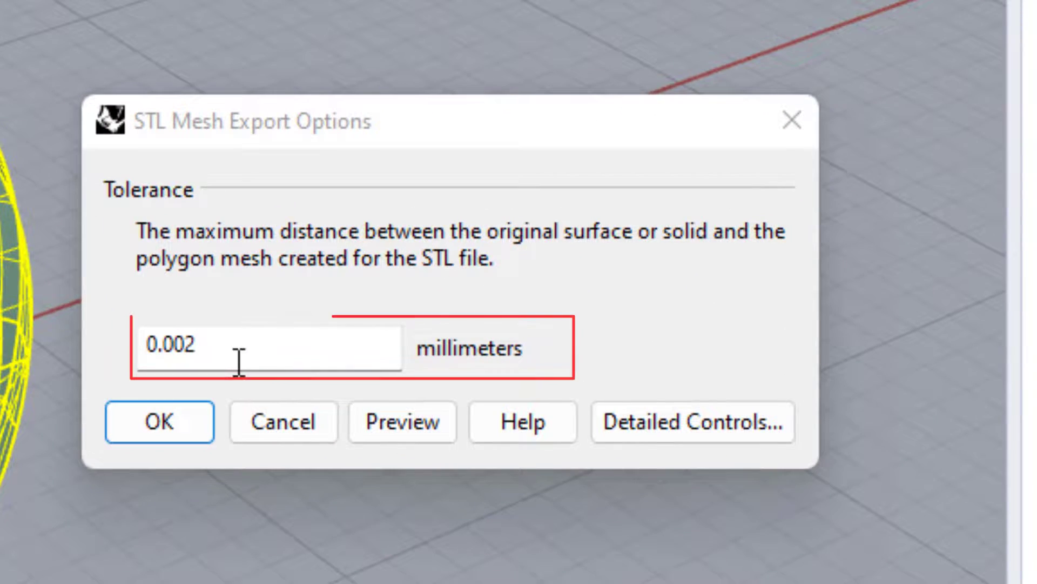
left_click_drag(222, 340, 135, 354)
type("0")
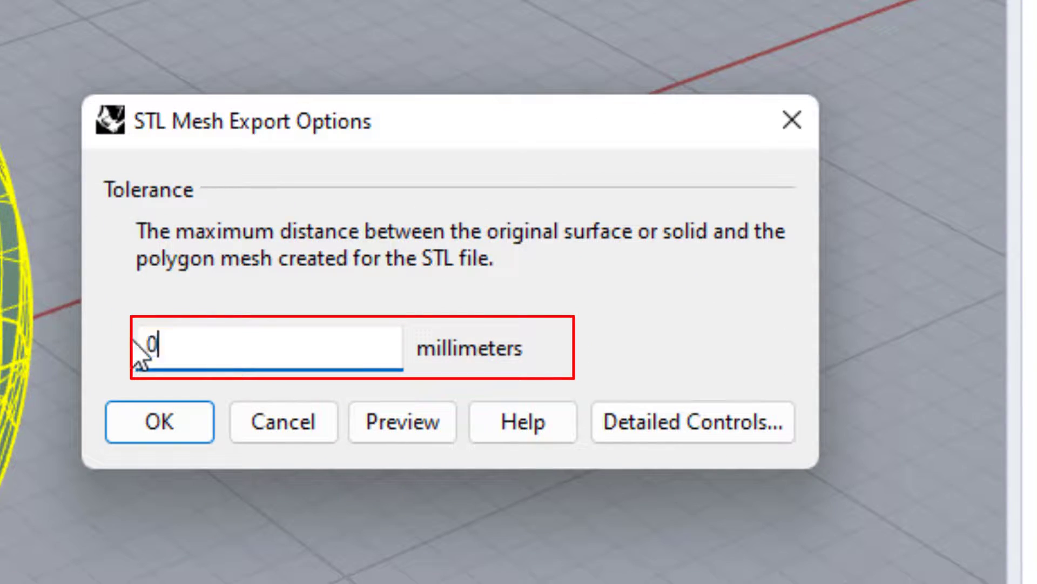
type(".002")
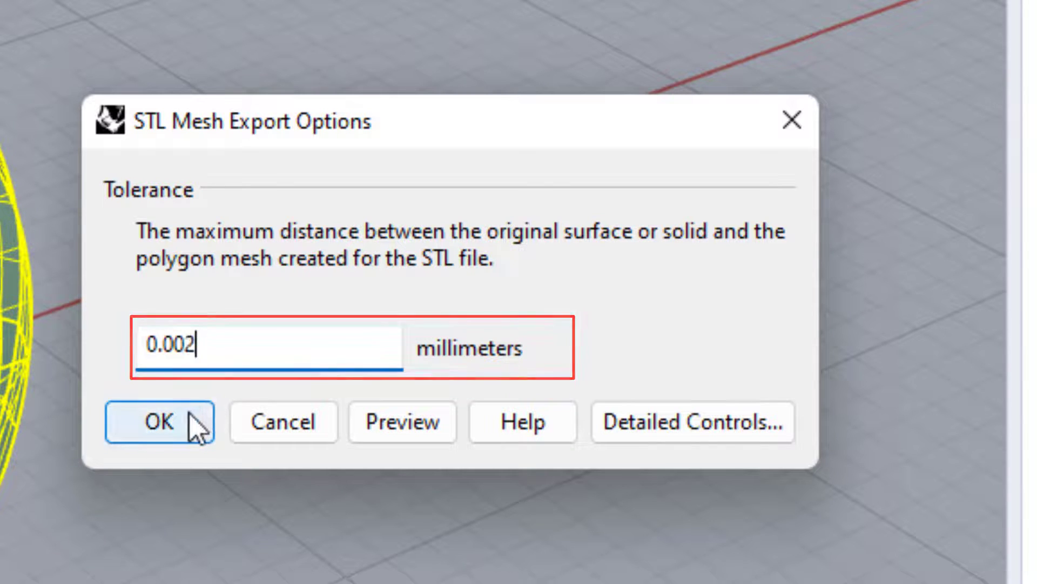
left_click(196, 426)
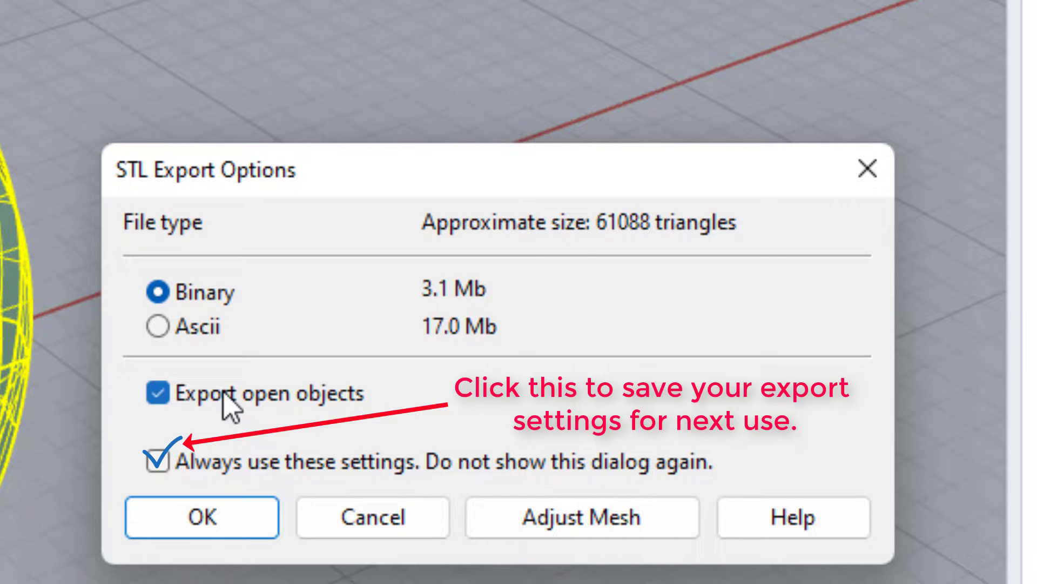
Step: Keep Binary output and confirm, writing the STL file
left_click(250, 518)
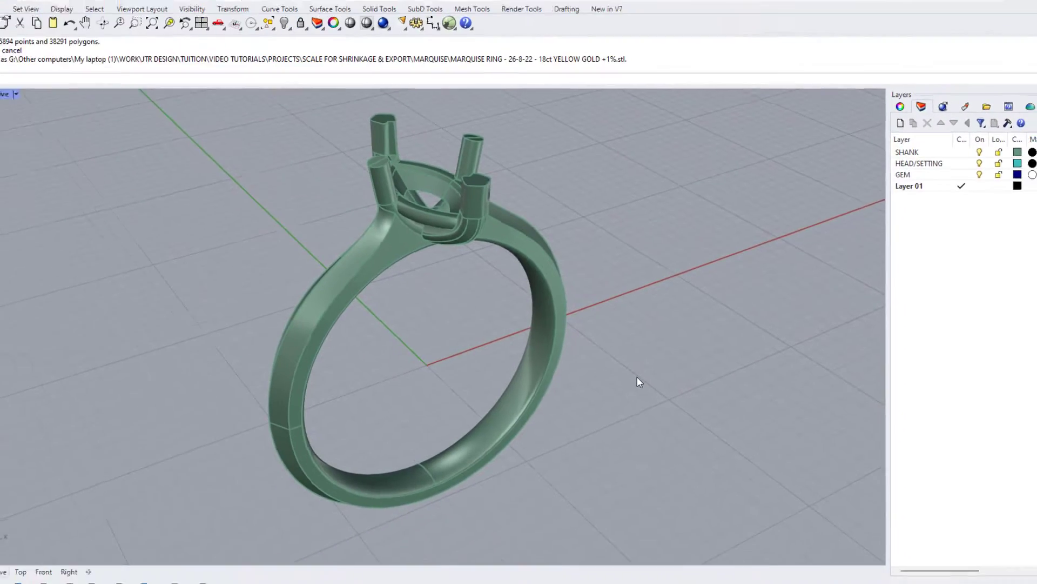